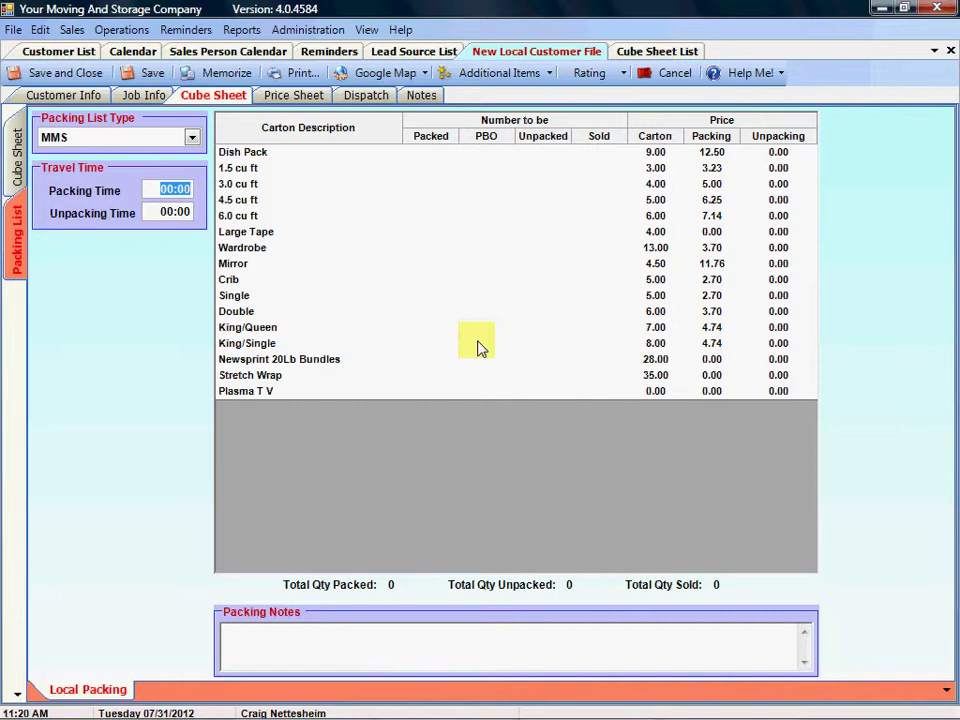
Step: Check the cube sheet and set the Dish Pack packed quantity to 2 on the local packing list
left_click(17, 170)
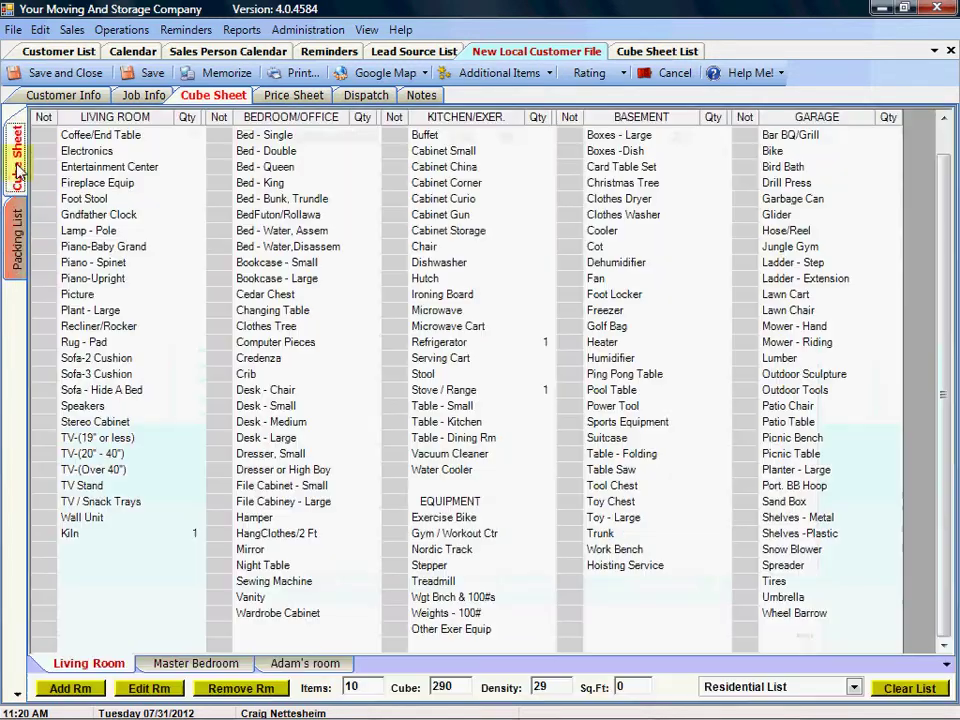
left_click(17, 237)
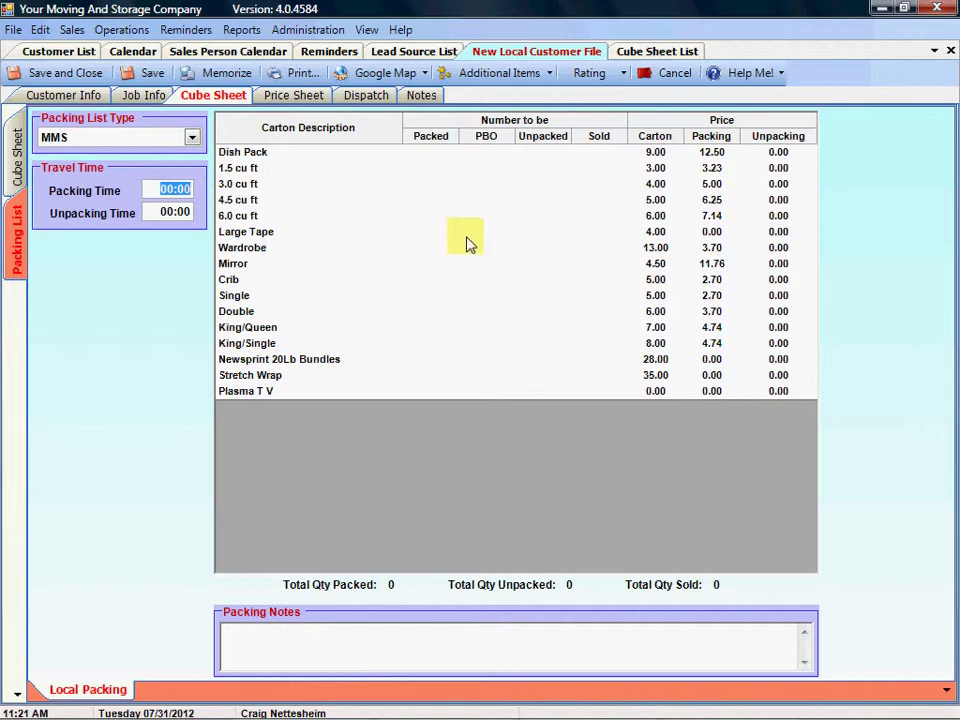
left_click(432, 158)
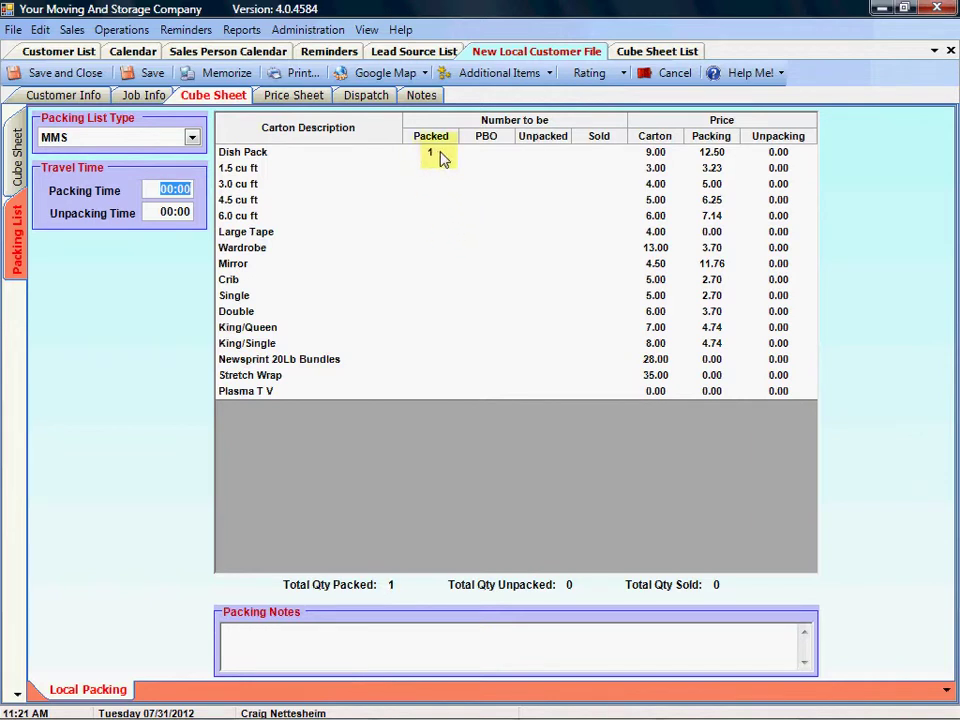
left_click(440, 157)
left_click(442, 158)
right_click(442, 158)
Step: Enter packed quantities of 33 for 3.0 cu ft, 12 for 4.5 cu ft and 5 for 6.0 cu ft cartons
left_click(434, 188)
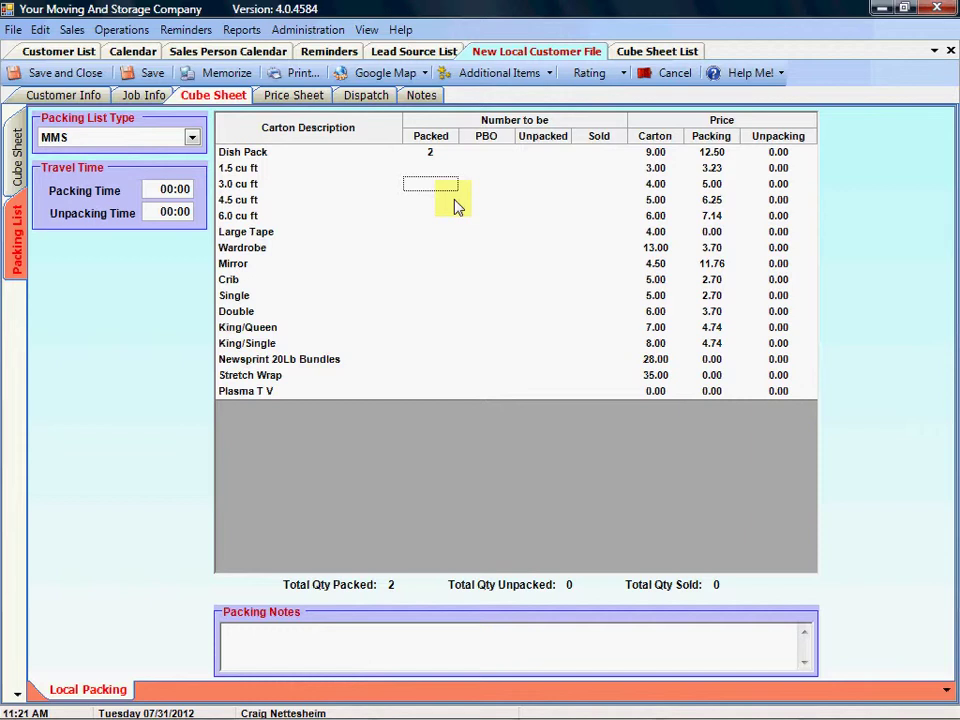
type("33")
key("Return")
key("Down")
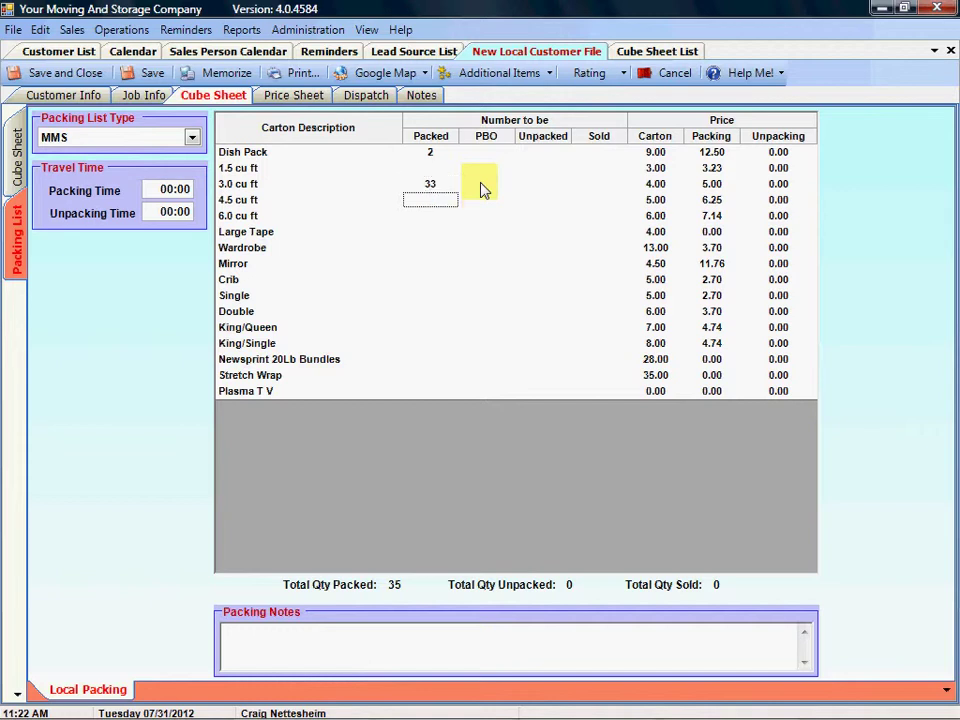
type("12")
key("Down")
type("5")
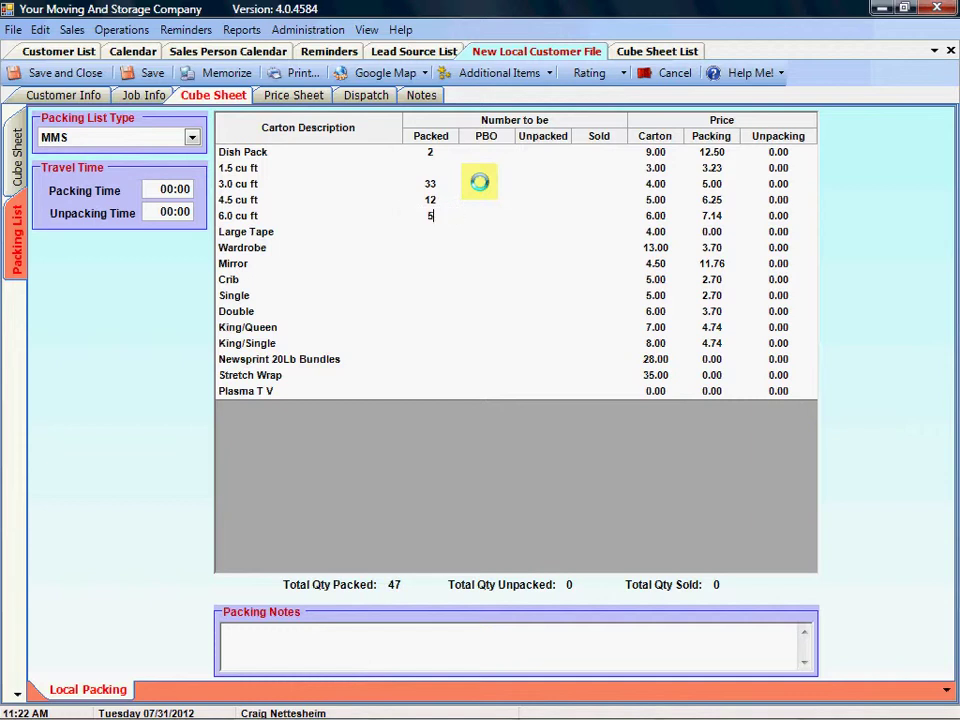
Step: Change the Dish Pack carton price to 4.00 for this customer
left_click(673, 158)
left_click(671, 152)
type("4")
left_click(674, 170)
key("Home")
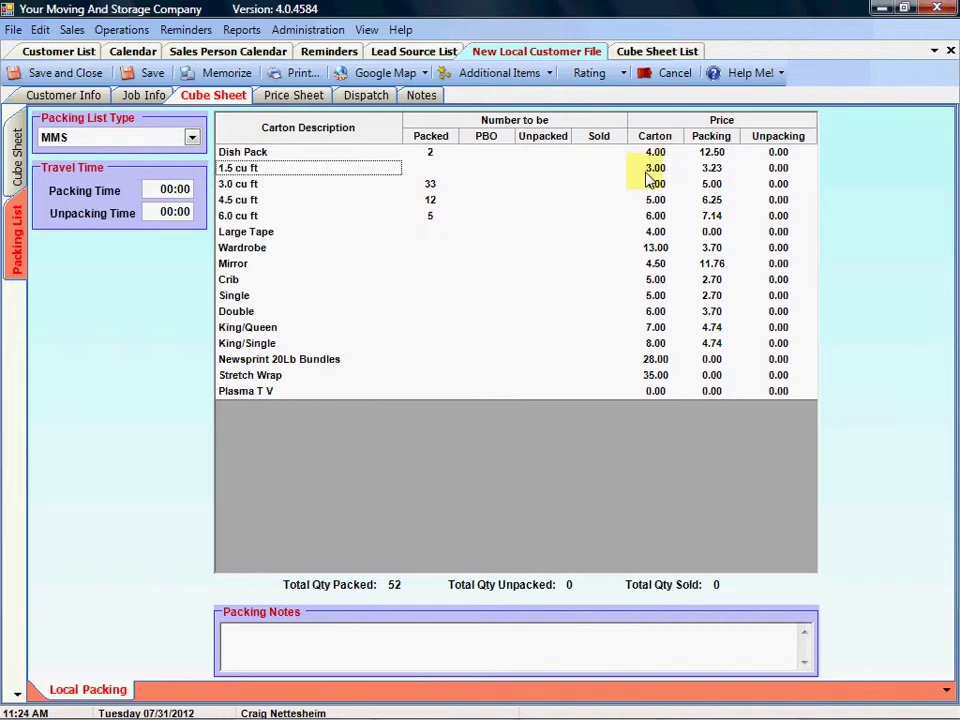
Step: Examine the available packing list types, keeping MMS, and view the cube, points and packing time details of the cartons
left_click(191, 139)
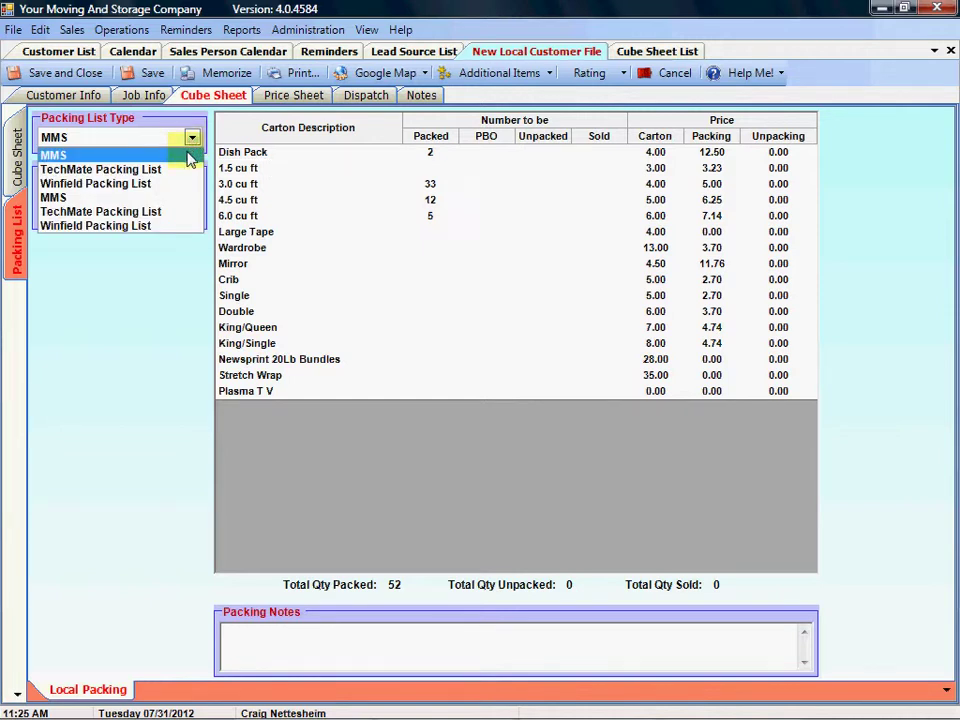
left_click(145, 268)
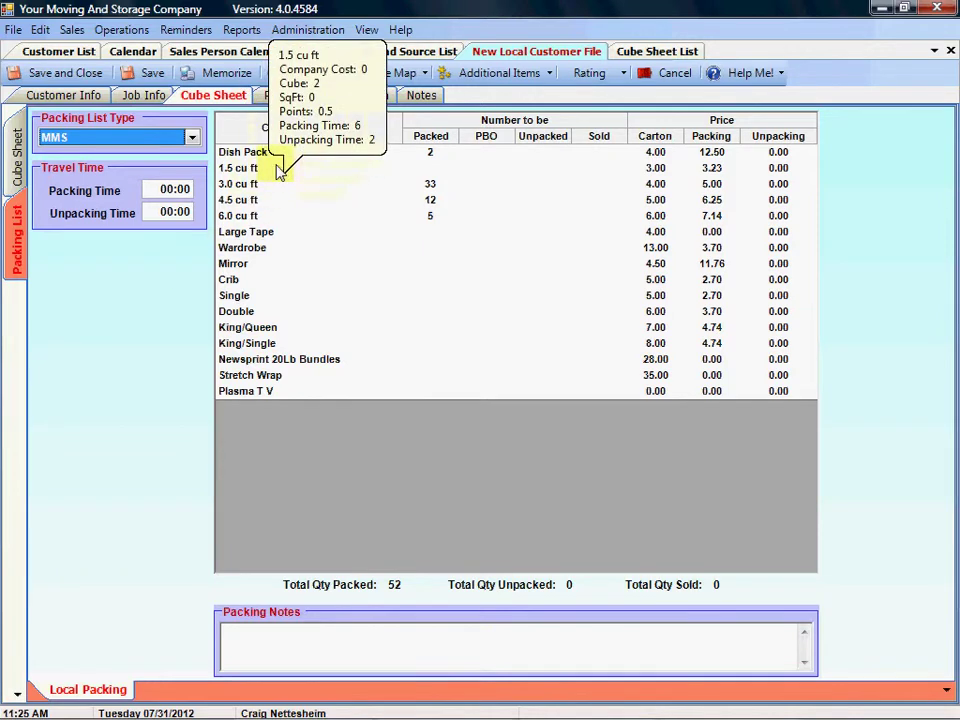
mouse_move(256, 153)
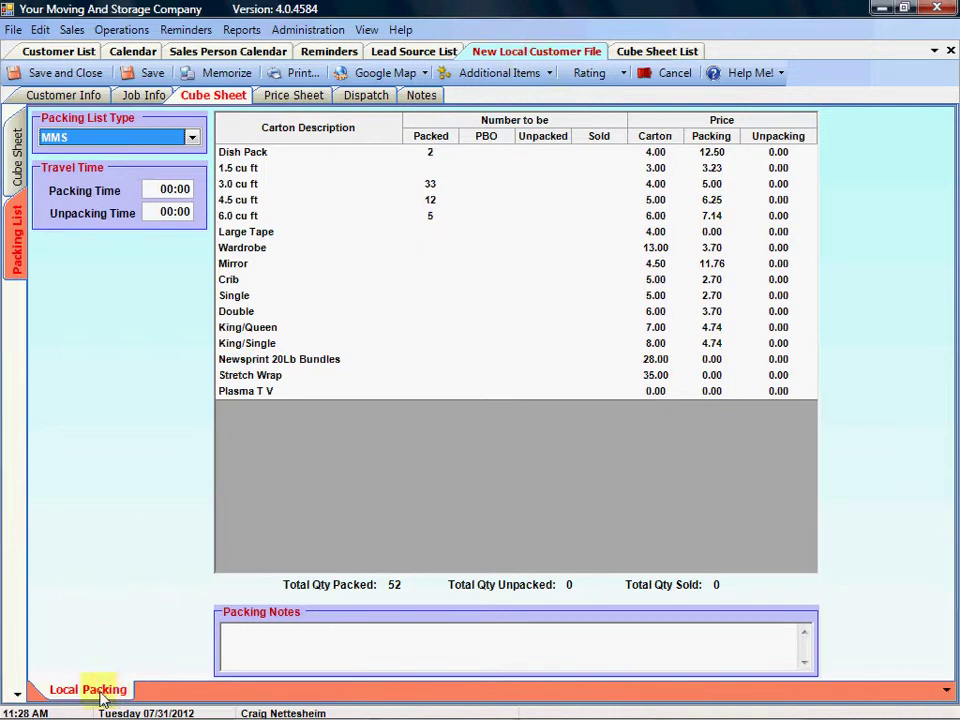
Step: Include interstate in the customer file and compare its interstate packing list with the local one
left_click(527, 80)
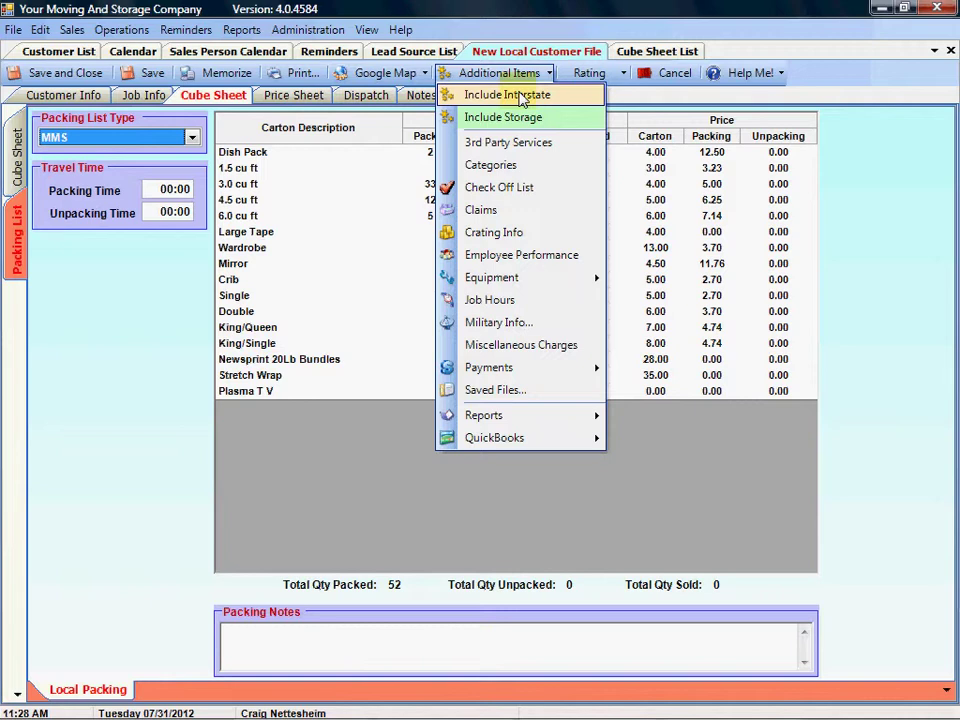
left_click(520, 96)
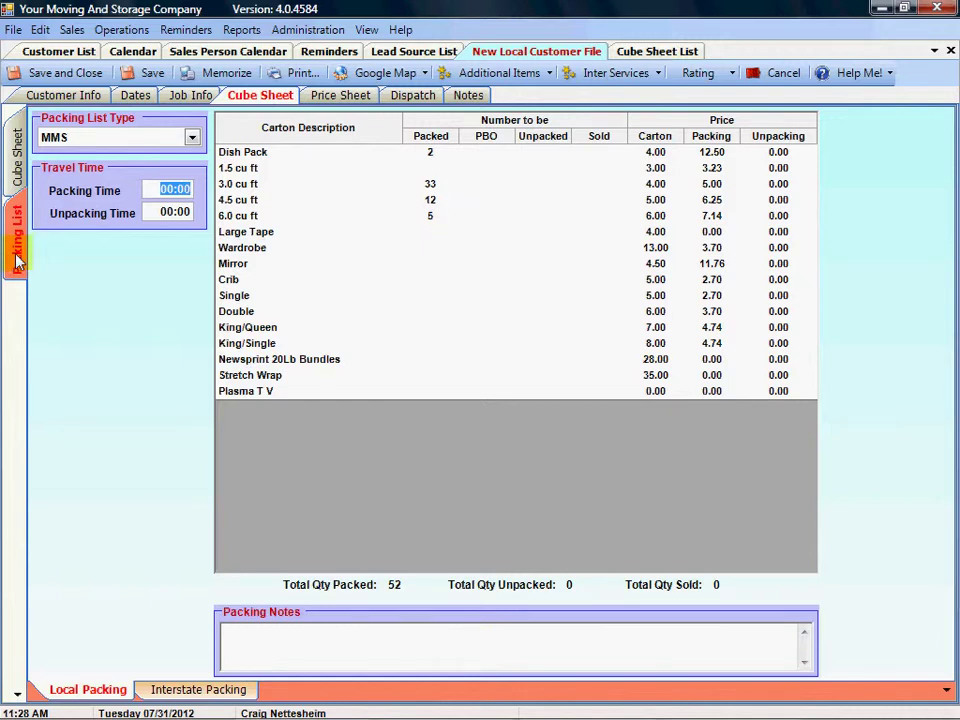
mouse_move(268, 174)
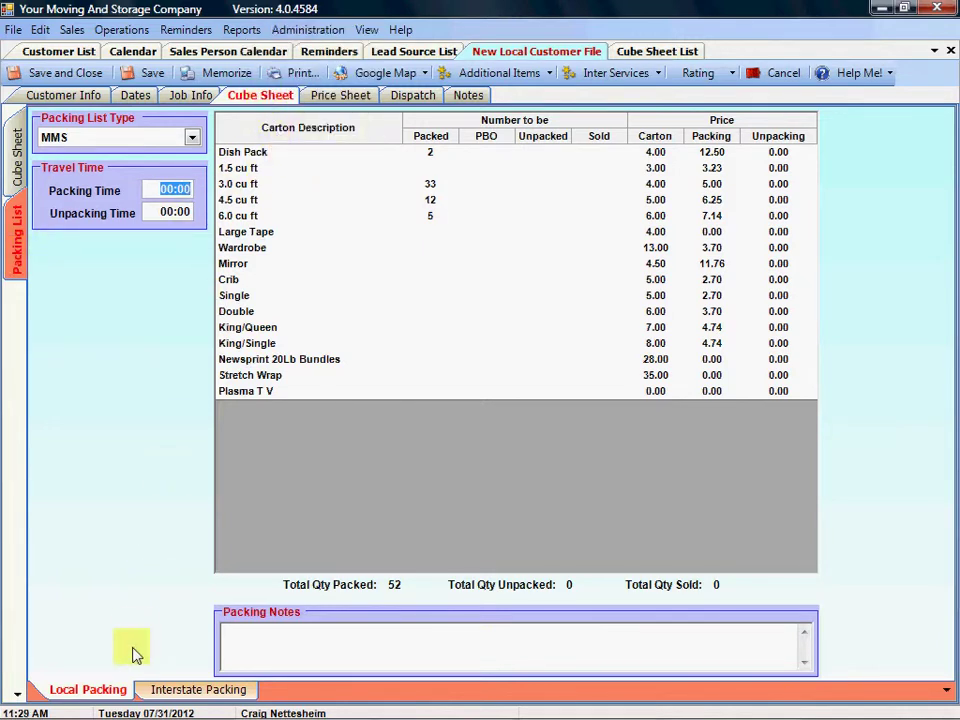
left_click(187, 690)
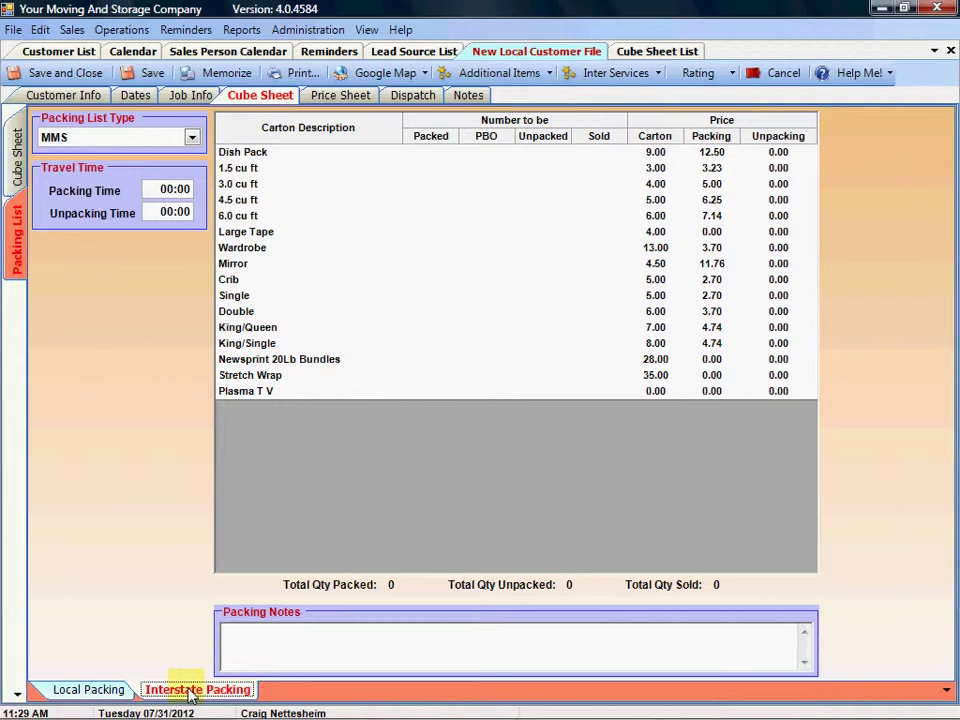
left_click(90, 688)
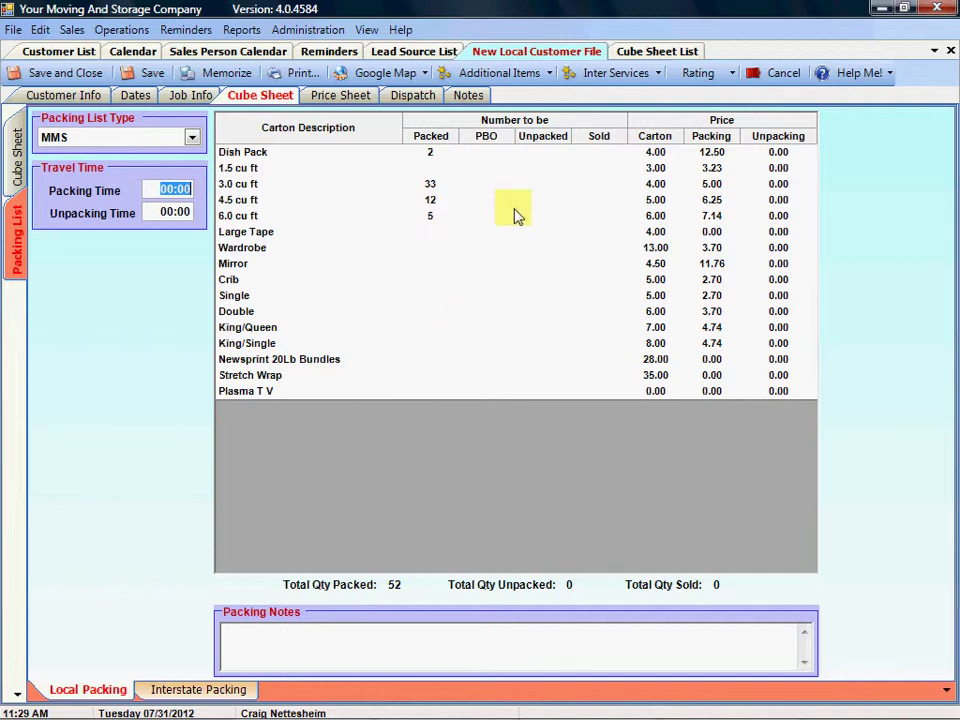
Step: Review the packing list and item management options and the Dish Pack item settings in the Packing Lists administration, and return to the customer file
left_click(307, 33)
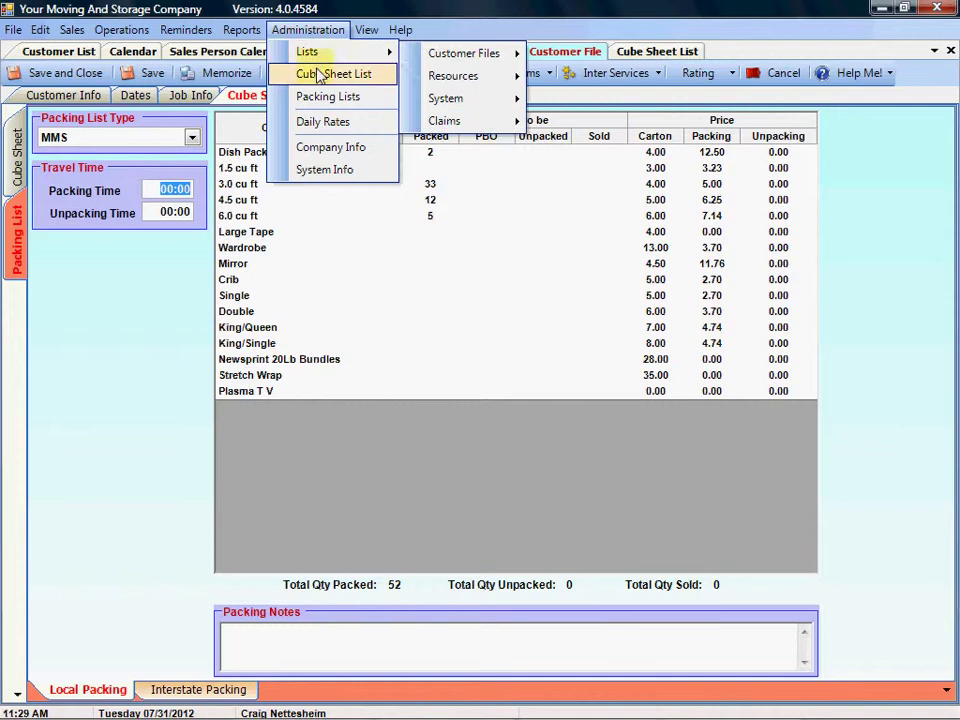
left_click(314, 100)
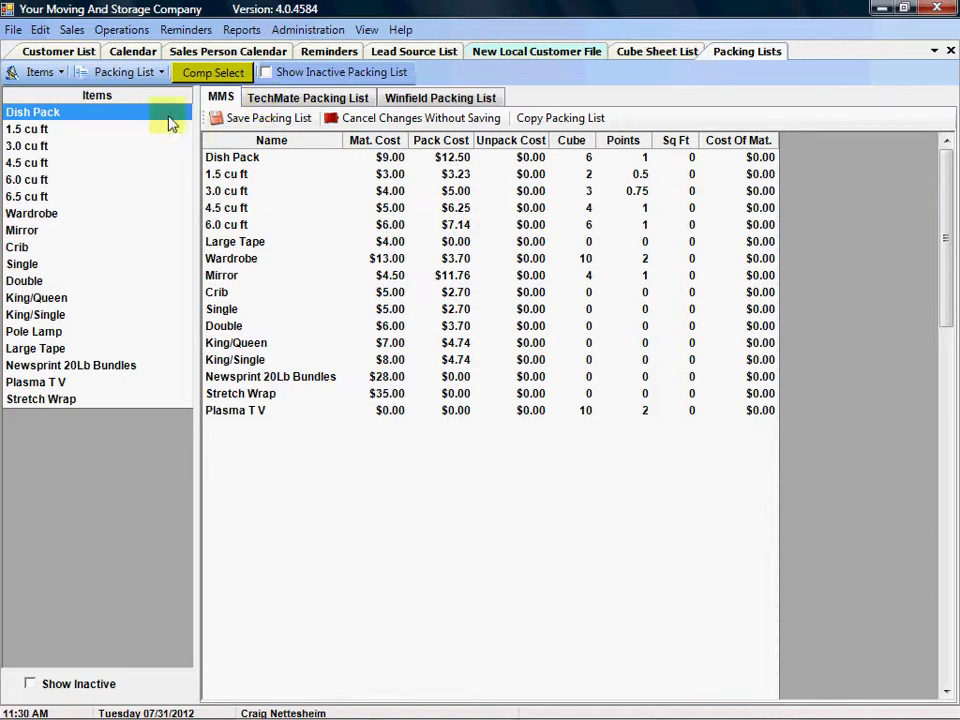
left_click(131, 72)
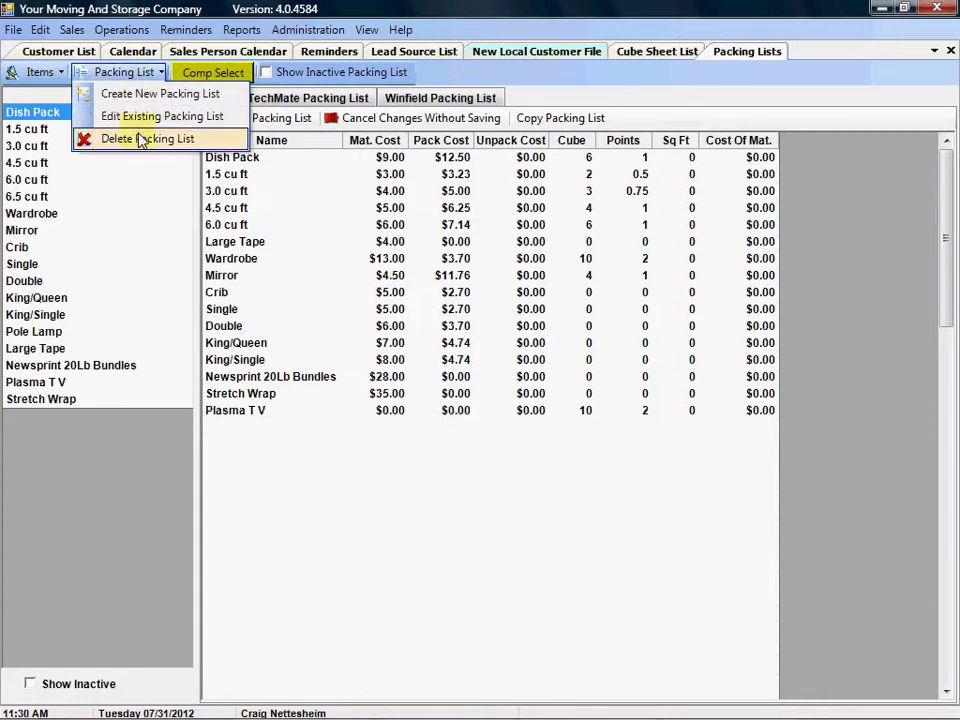
left_click(40, 72)
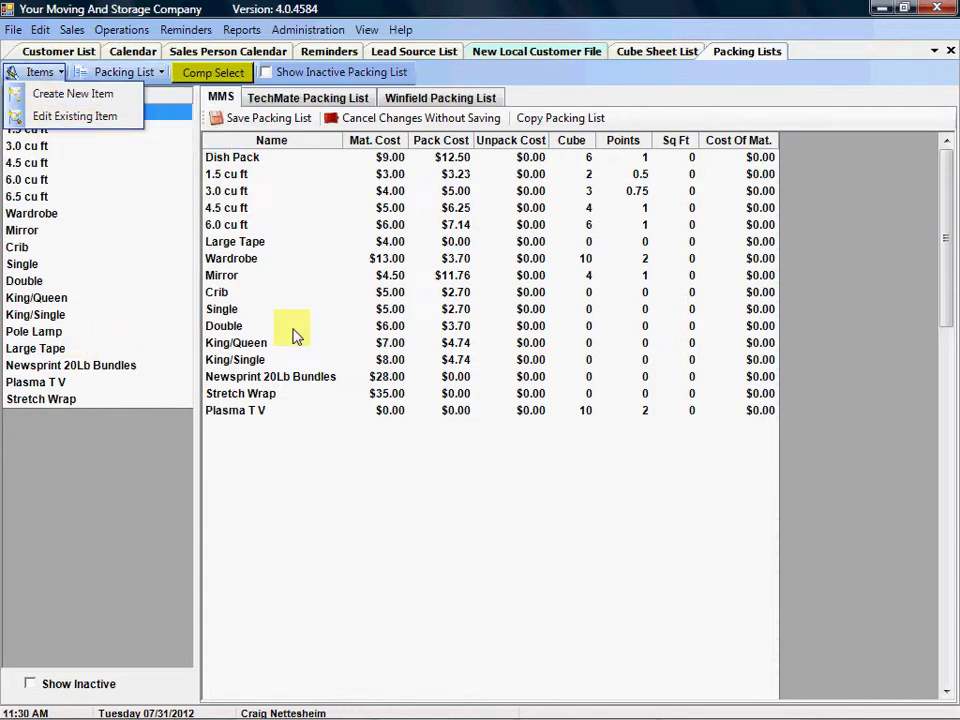
double_click(279, 165)
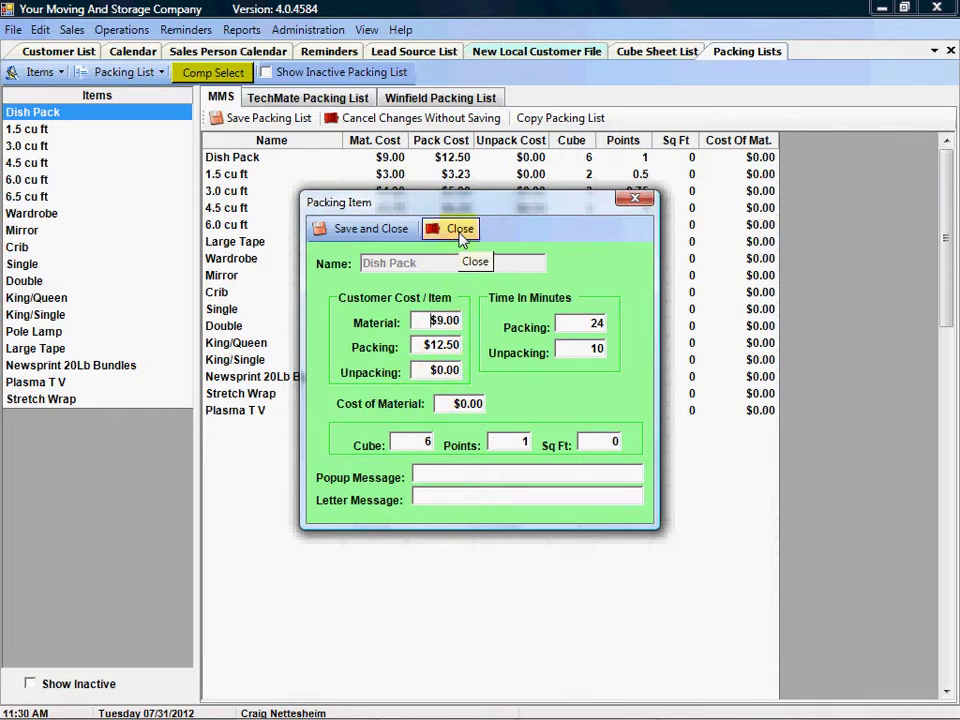
left_click(460, 230)
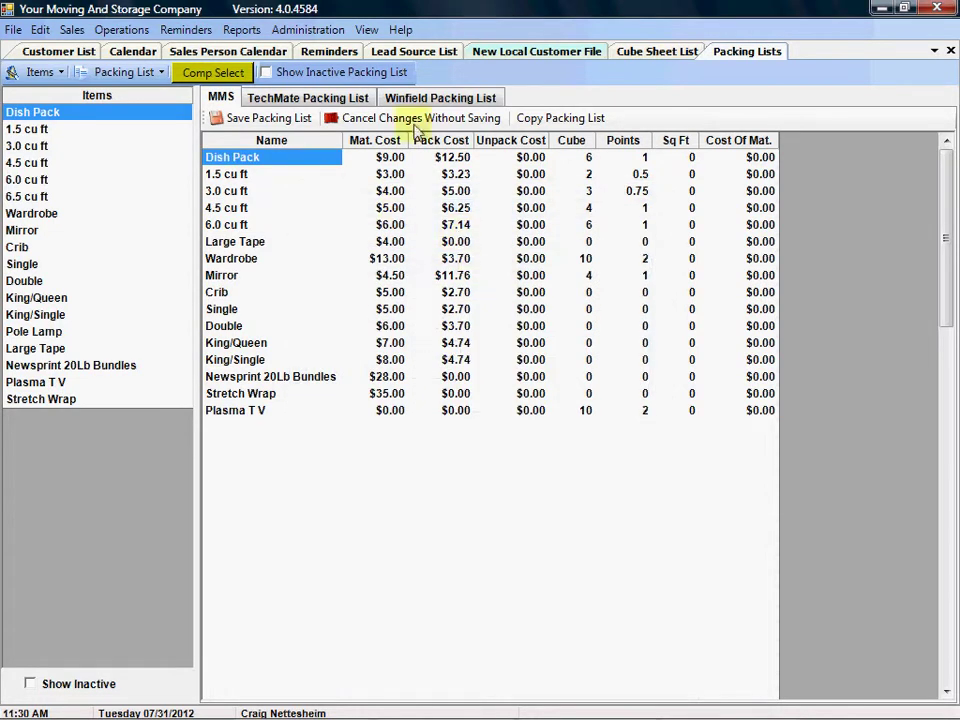
left_click(536, 57)
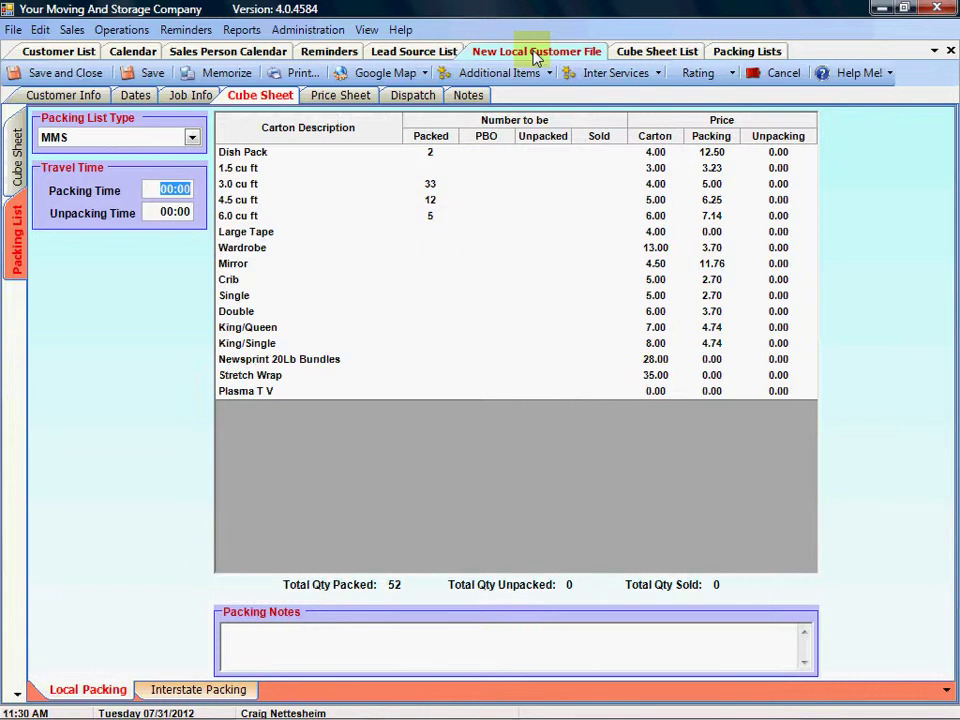